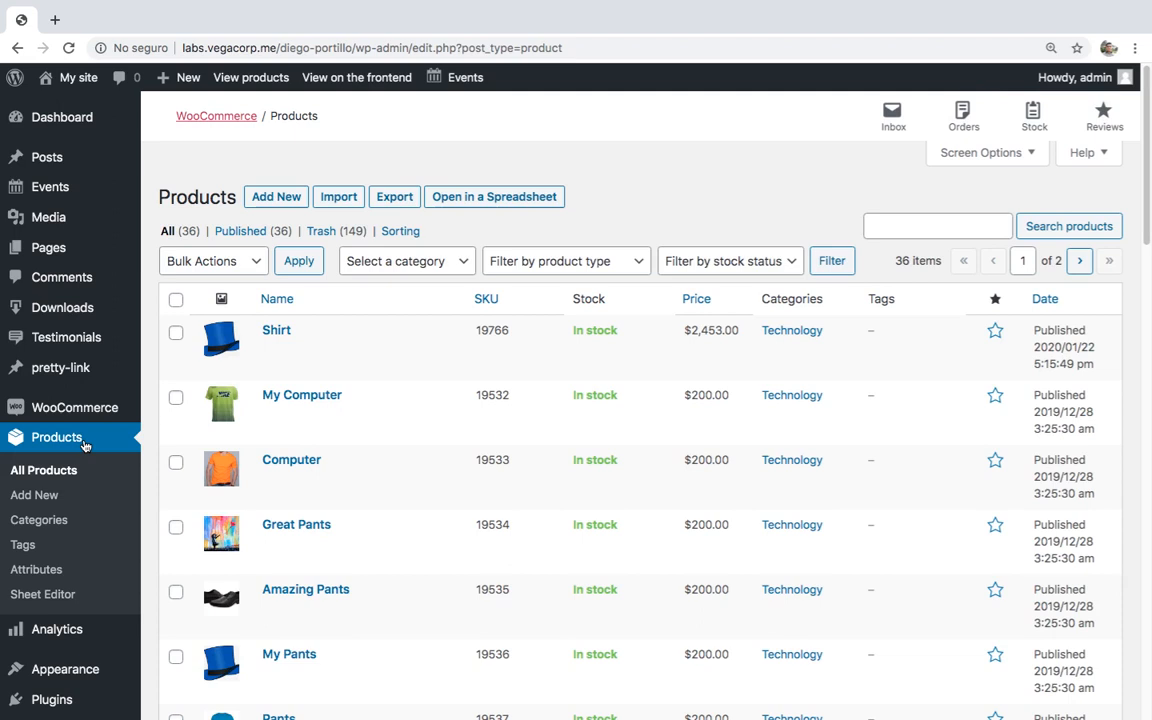
# Load all WooCommerce products into the WP Sheet Editor spreadsheet
pyautogui.click(213, 261)
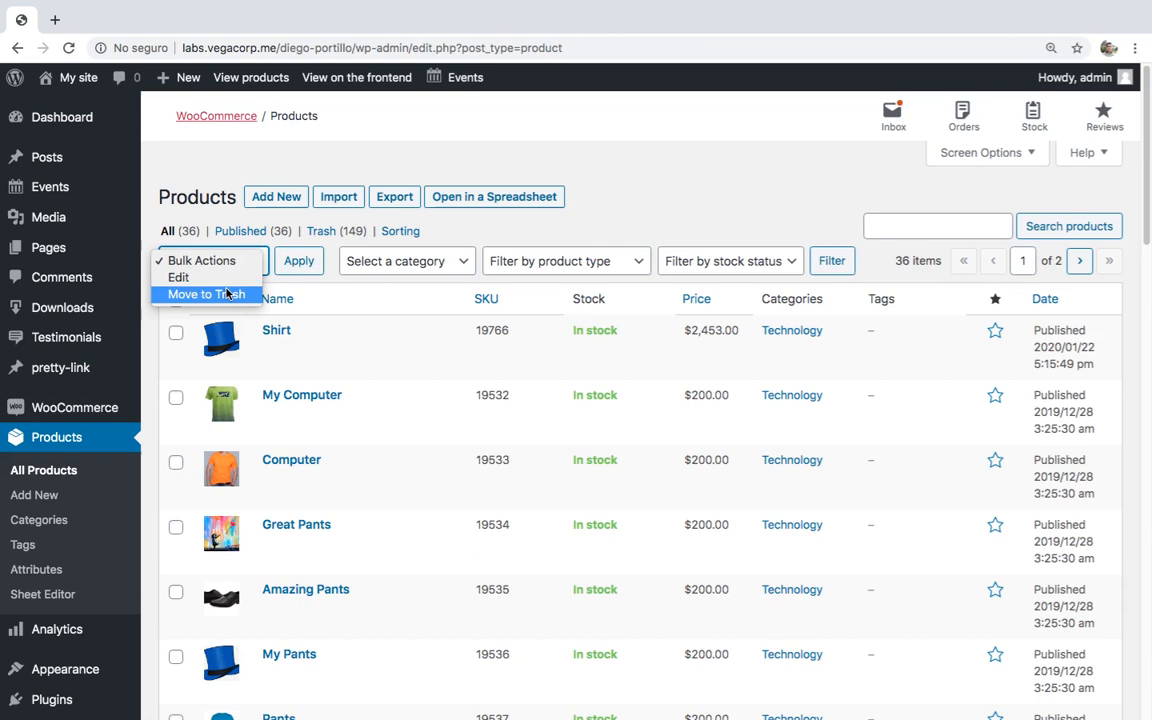
pyautogui.click(377, 299)
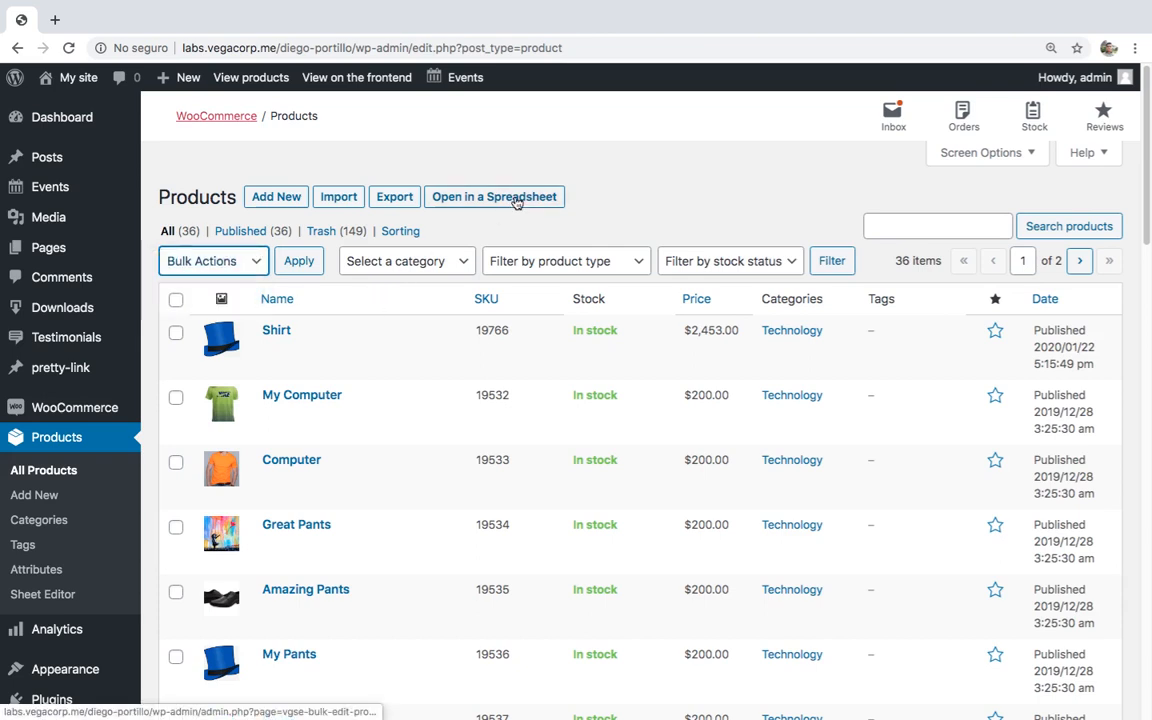
pyautogui.click(516, 199)
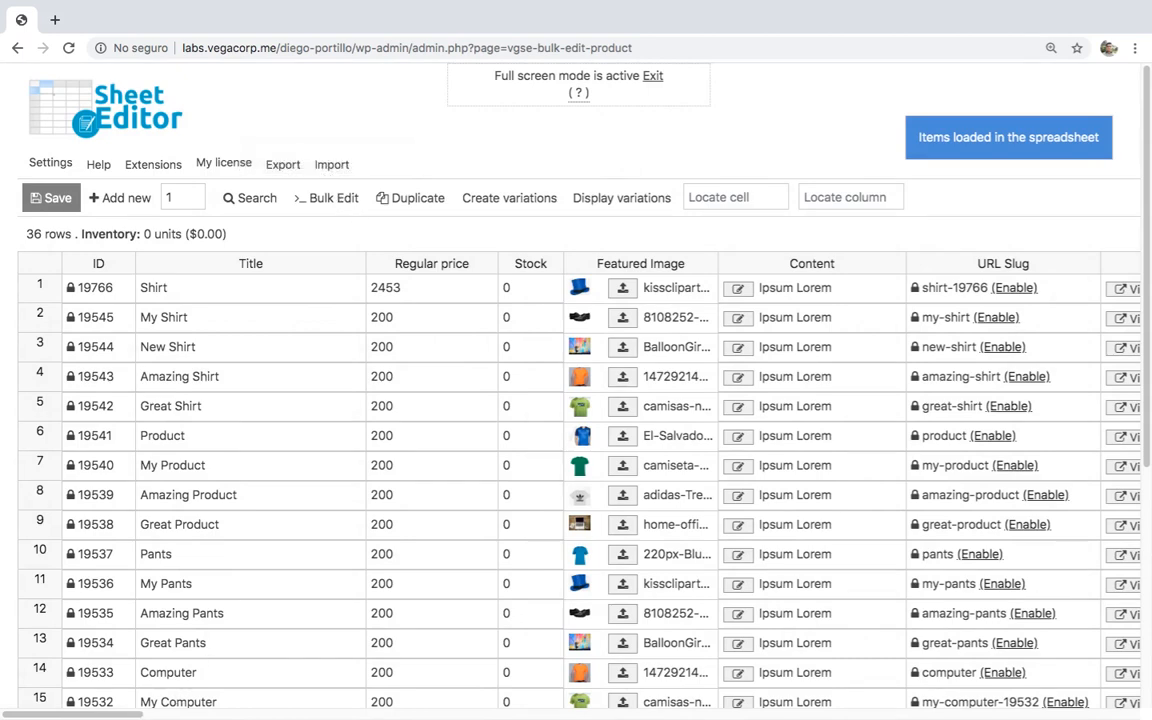
pyautogui.moveTo(120, 714); pyautogui.dragTo(475, 714)
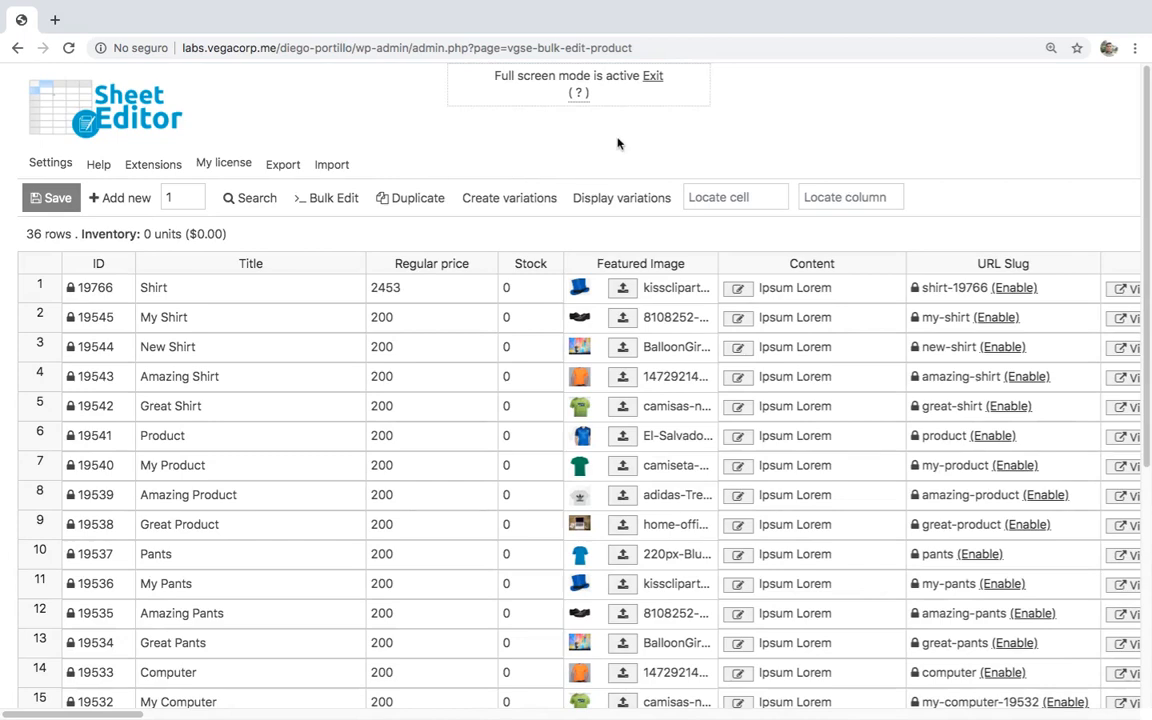
# In Bulk Edit, search rows by the Technology product category and run the search
pyautogui.click(327, 197)
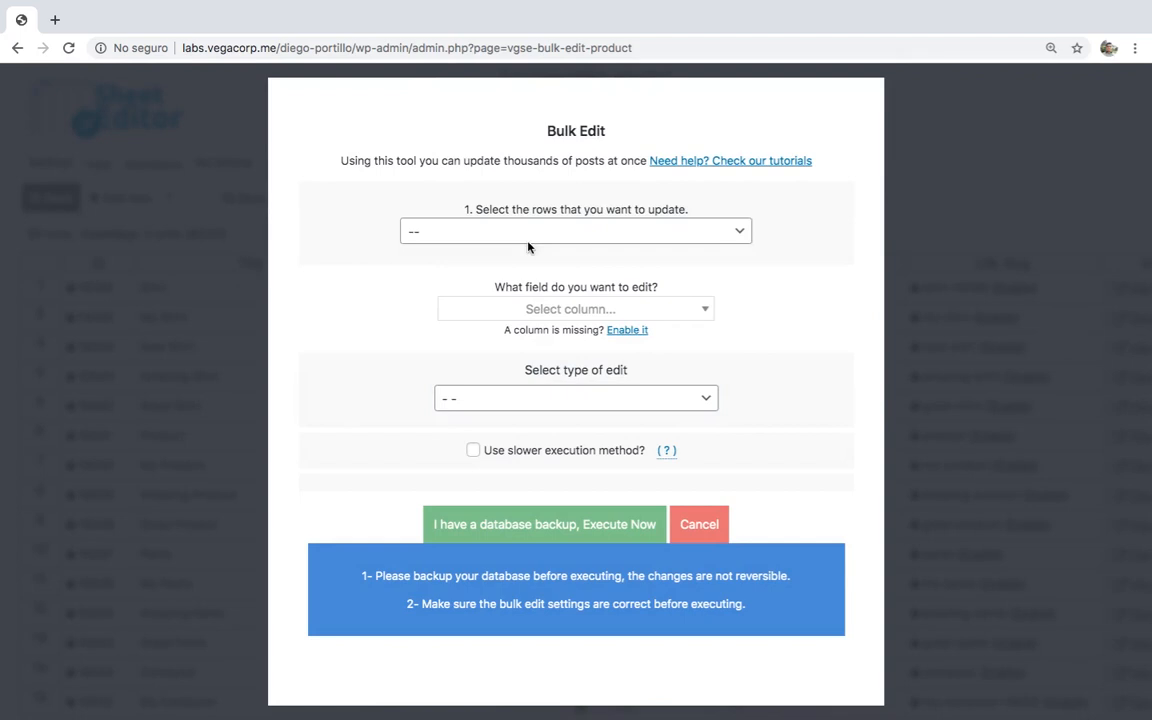
pyautogui.click(575, 231)
pyautogui.click(538, 265)
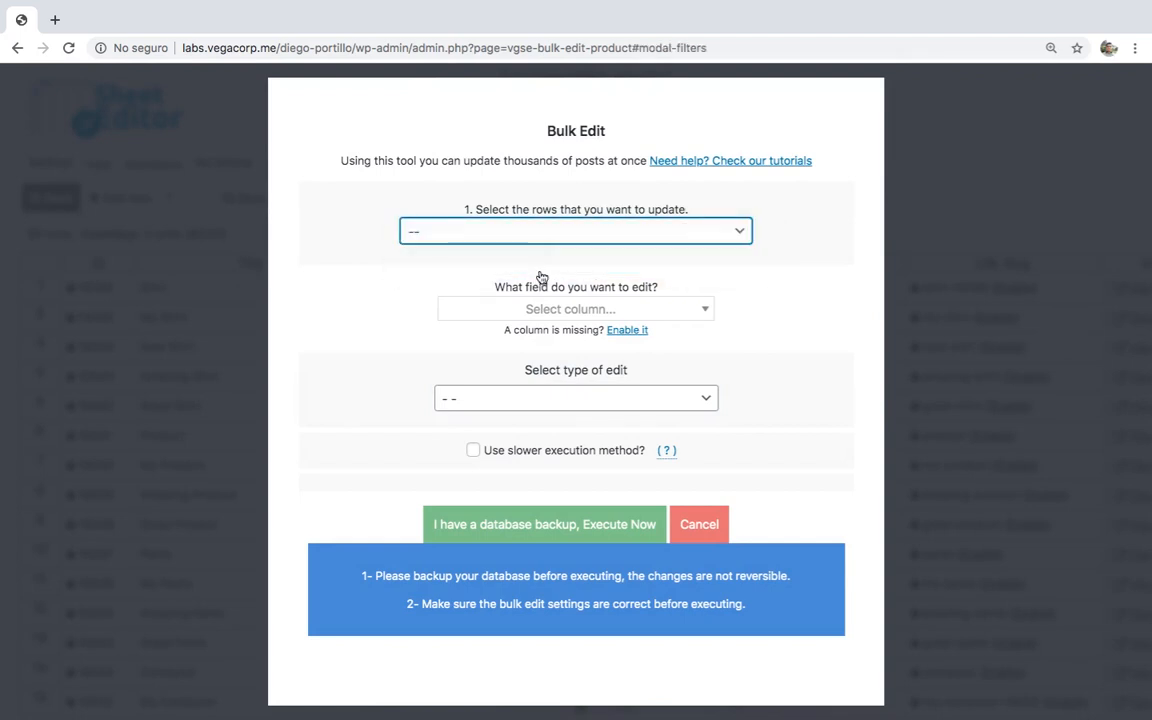
pyautogui.click(575, 450)
pyautogui.write('tech')
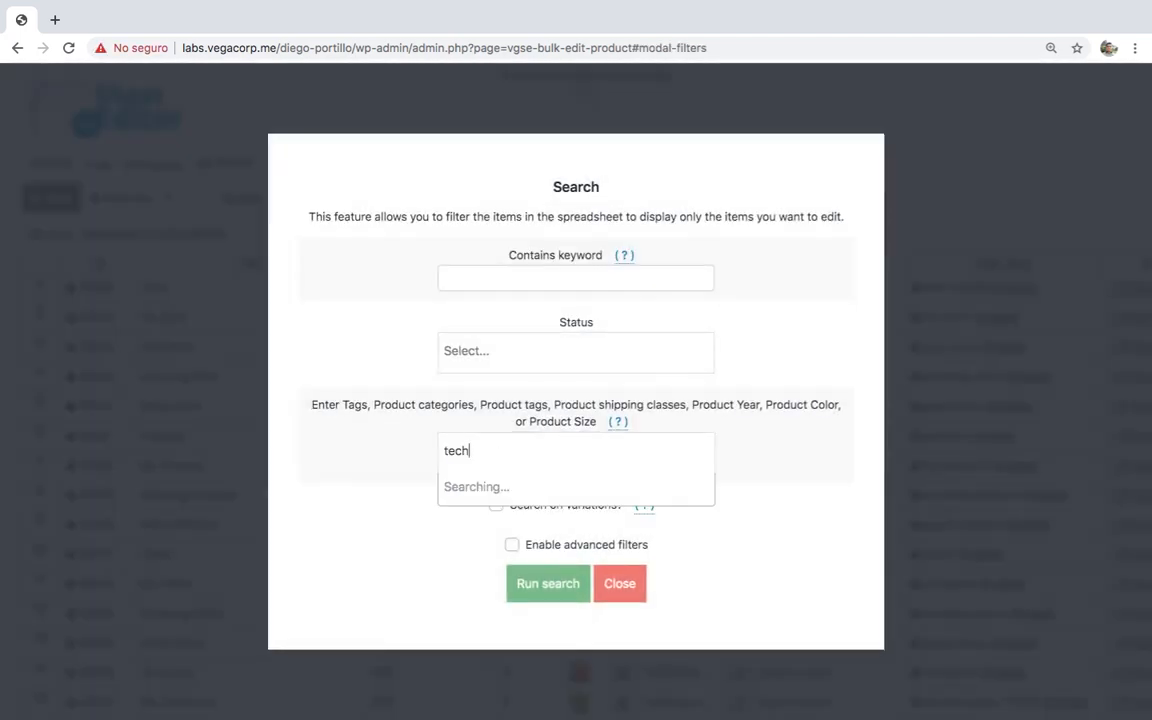
pyautogui.click(539, 519)
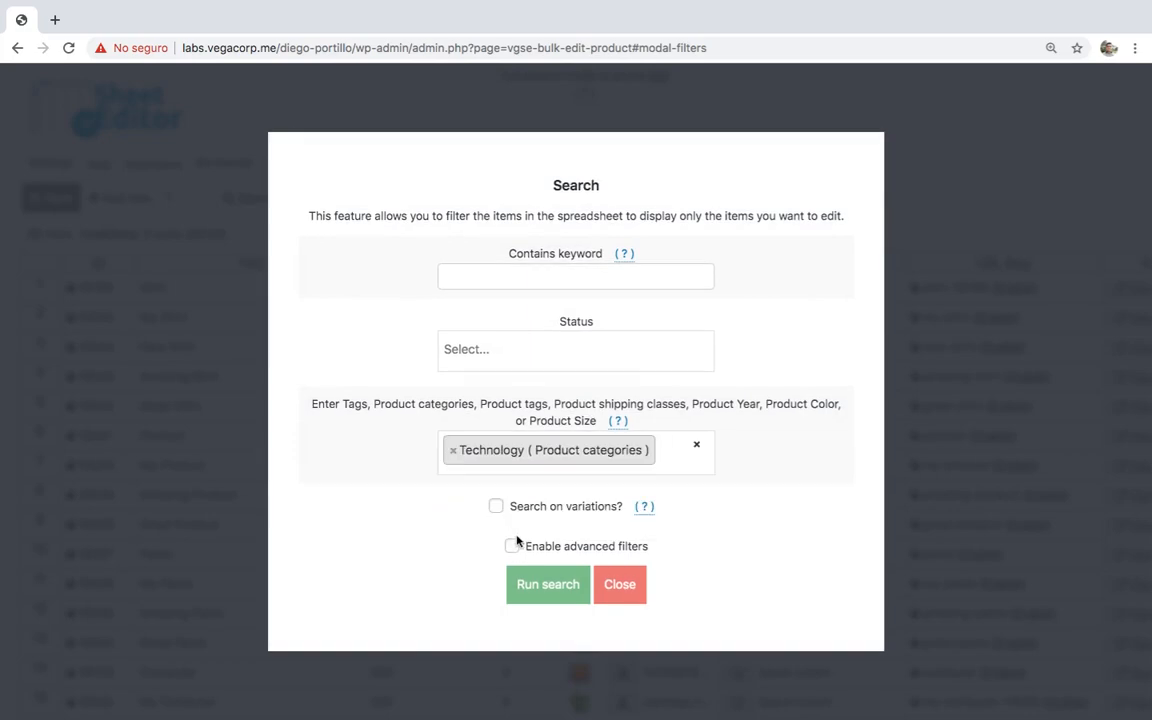
pyautogui.click(547, 583)
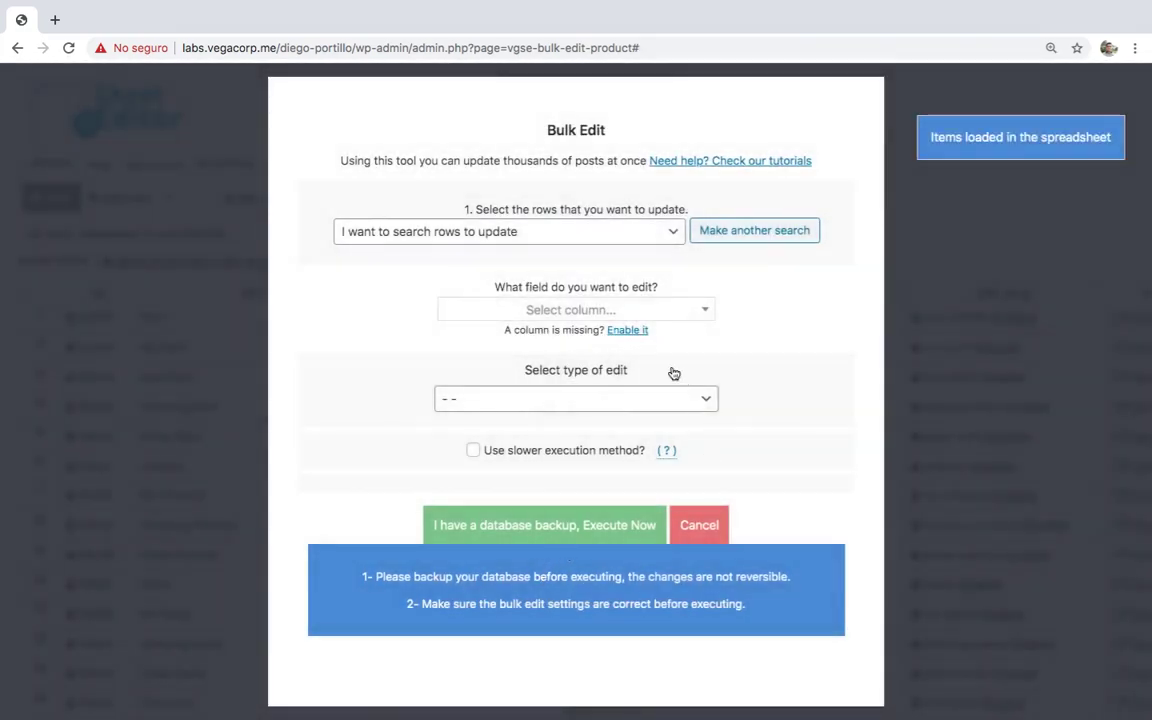
# Set Weight to the fixed value 15 and execute the edit on the found products
pyautogui.click(640, 310)
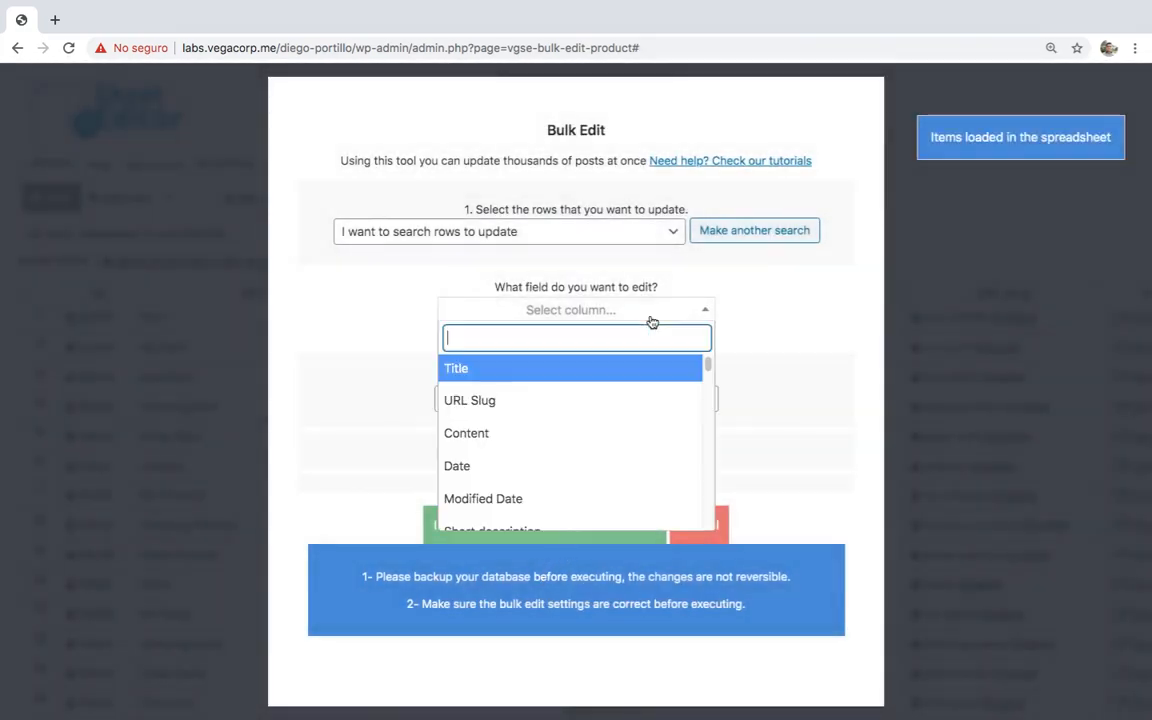
pyautogui.write('wei')
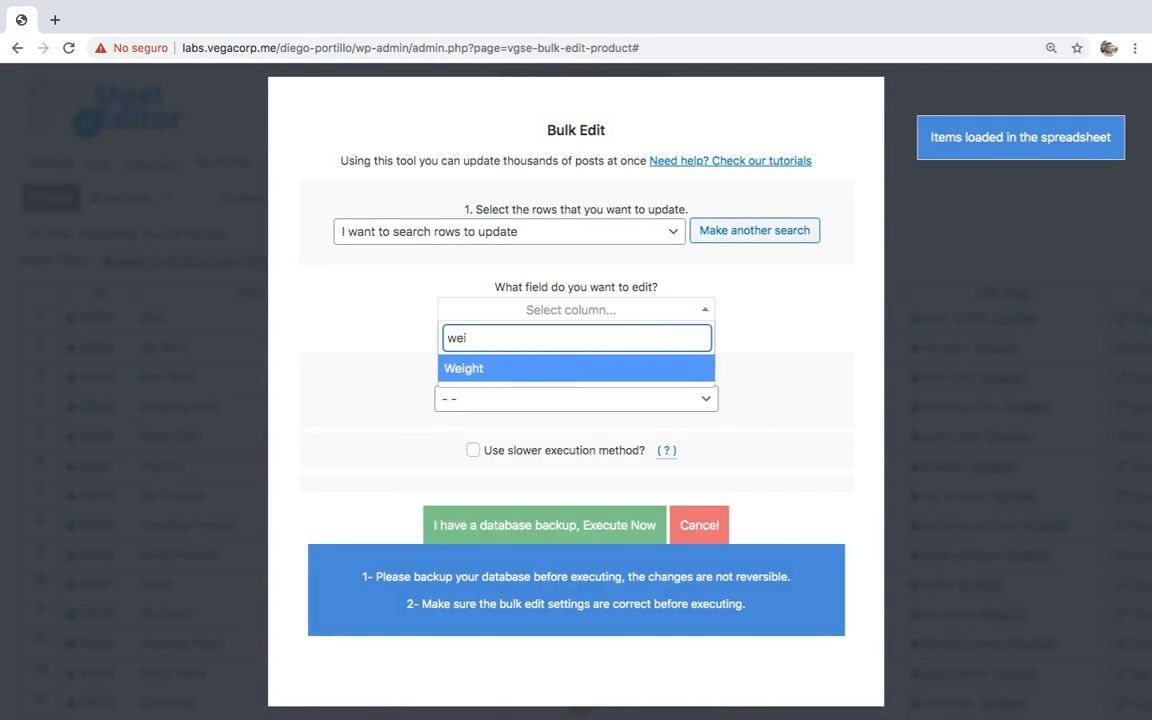
pyautogui.click(617, 368)
pyautogui.click(600, 398)
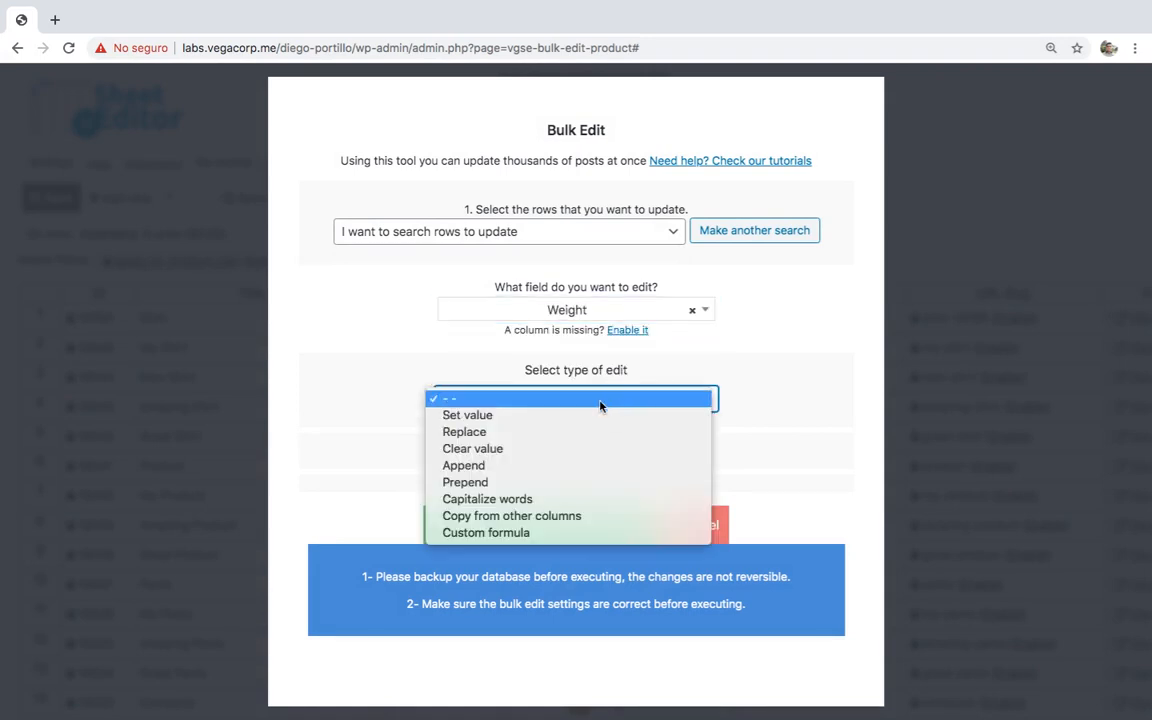
pyautogui.click(596, 398)
pyautogui.click(596, 447)
pyautogui.write('15')
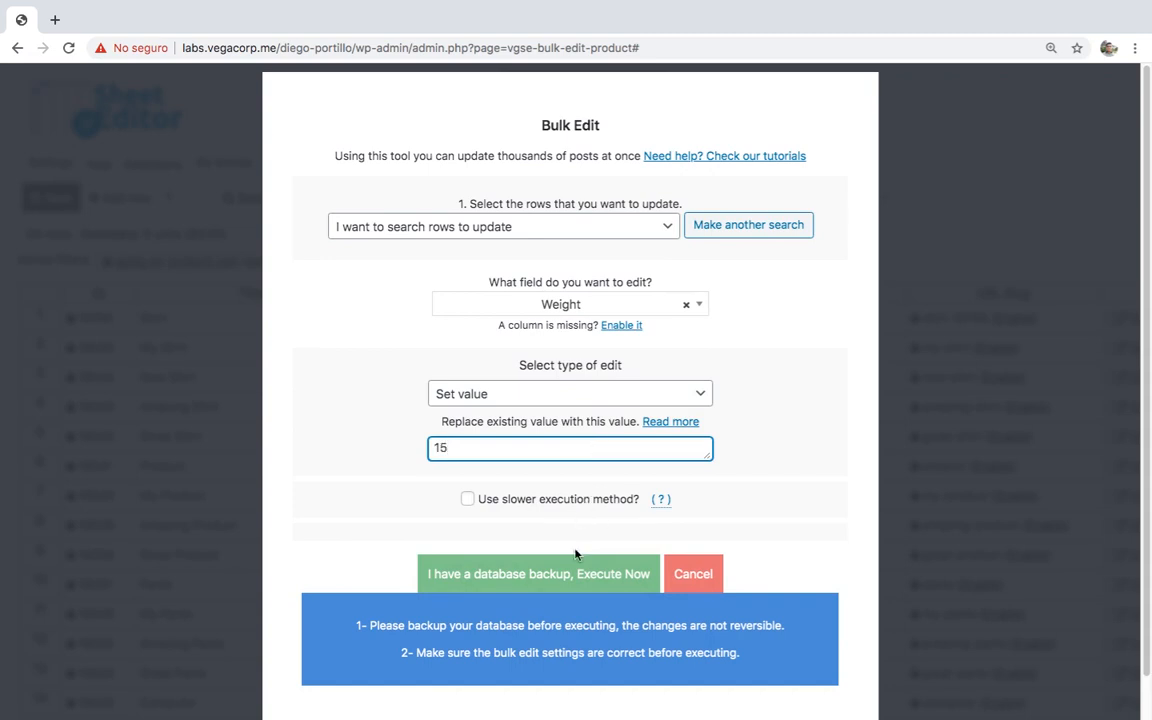
pyautogui.click(538, 573)
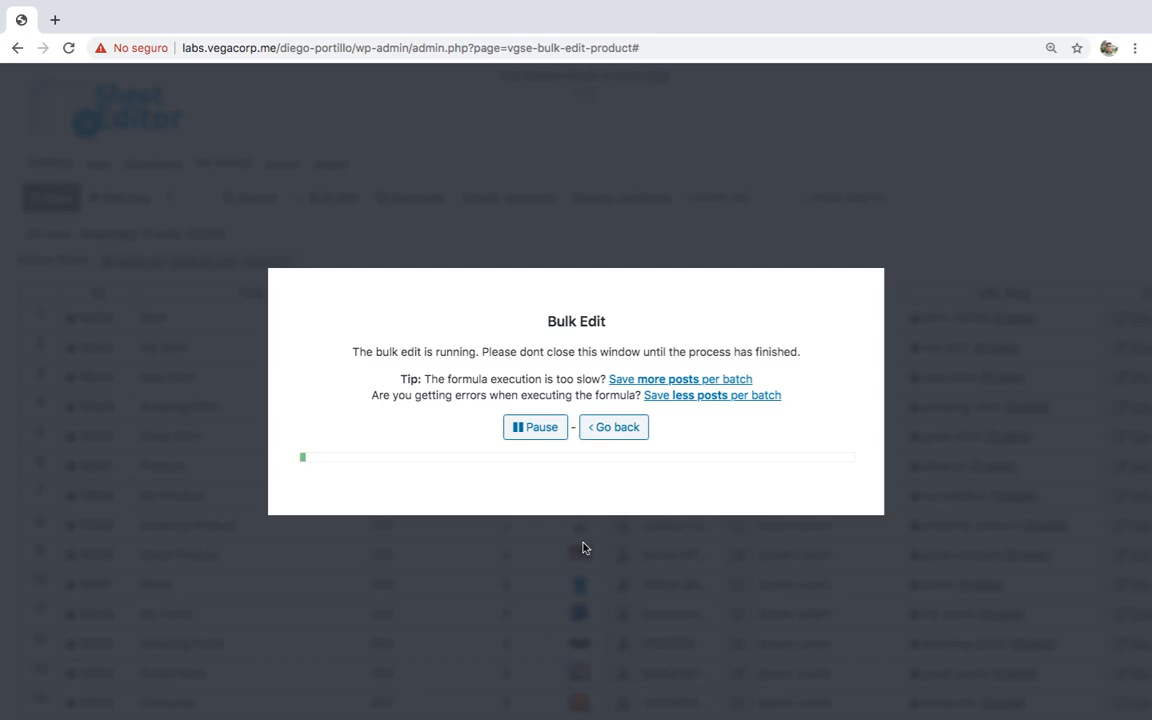
# Dismiss the completed 24-of-24 bulk edit progress dialog
pyautogui.click(576, 531)
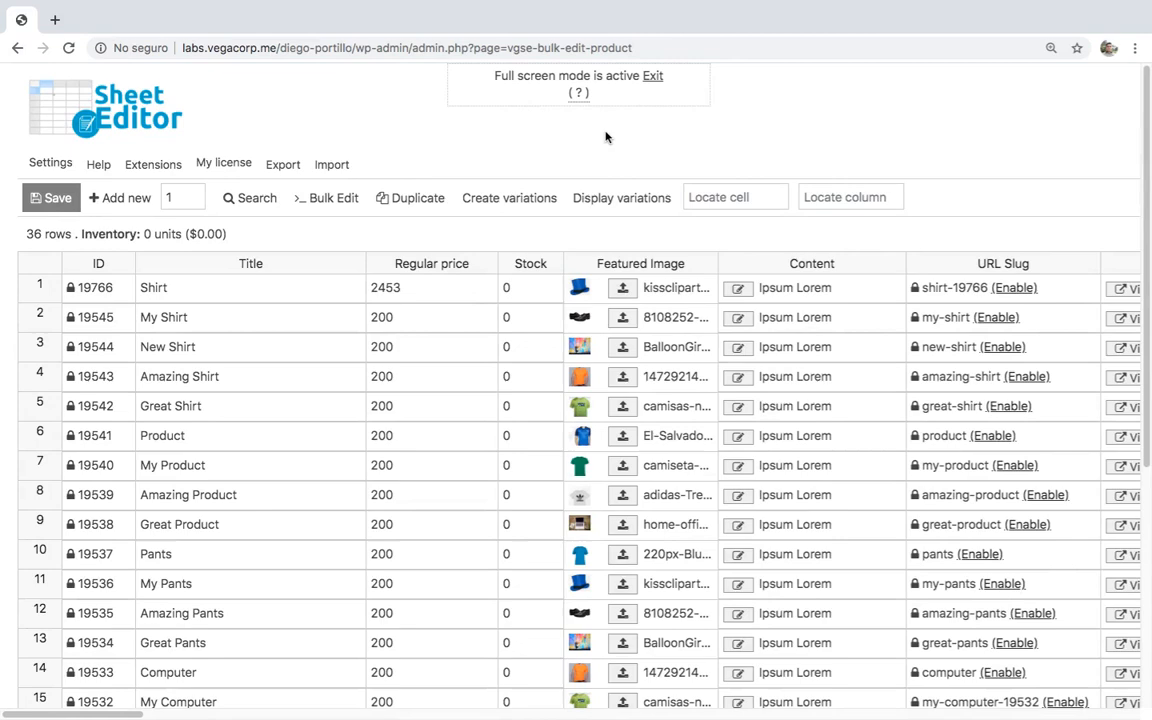
# In a new Bulk Edit, search Technology-category rows including variations and run the search
pyautogui.click(333, 202)
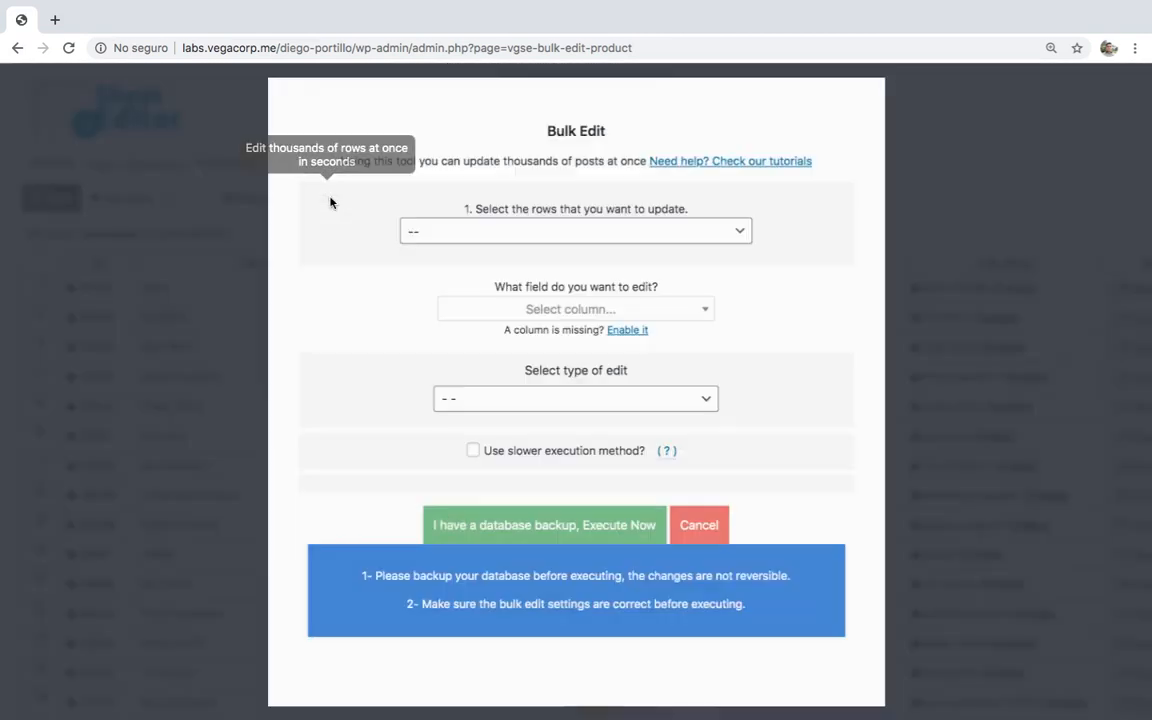
pyautogui.click(530, 230)
pyautogui.click(531, 265)
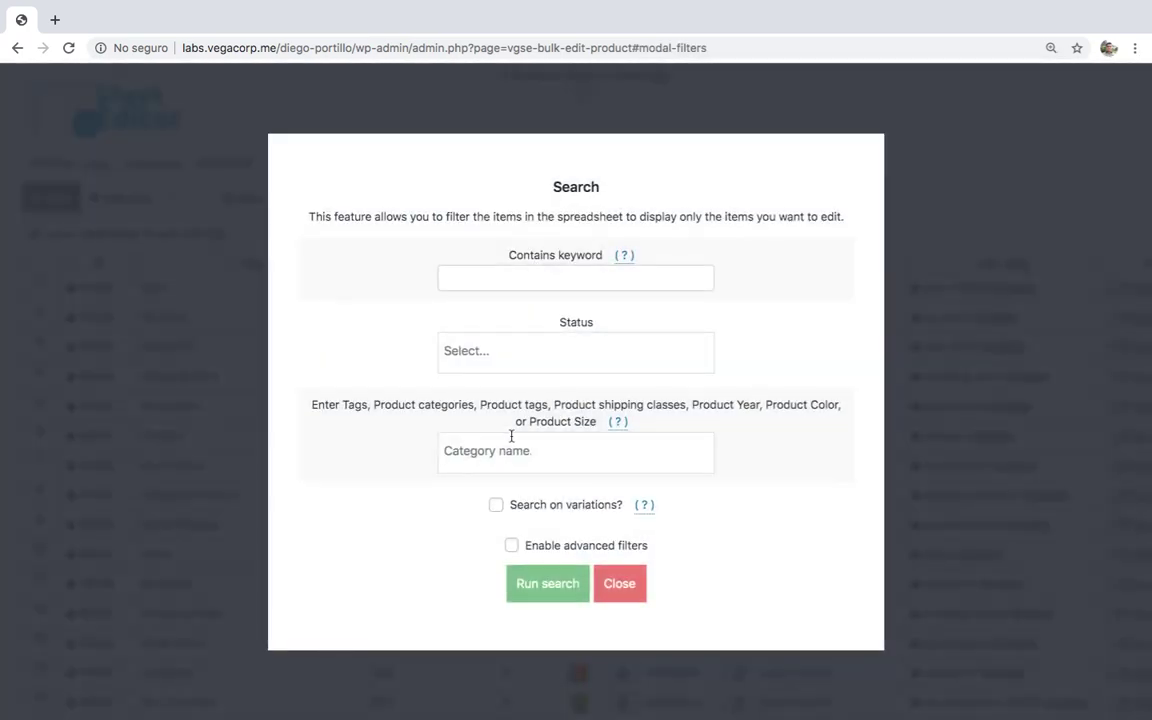
pyautogui.click(511, 450)
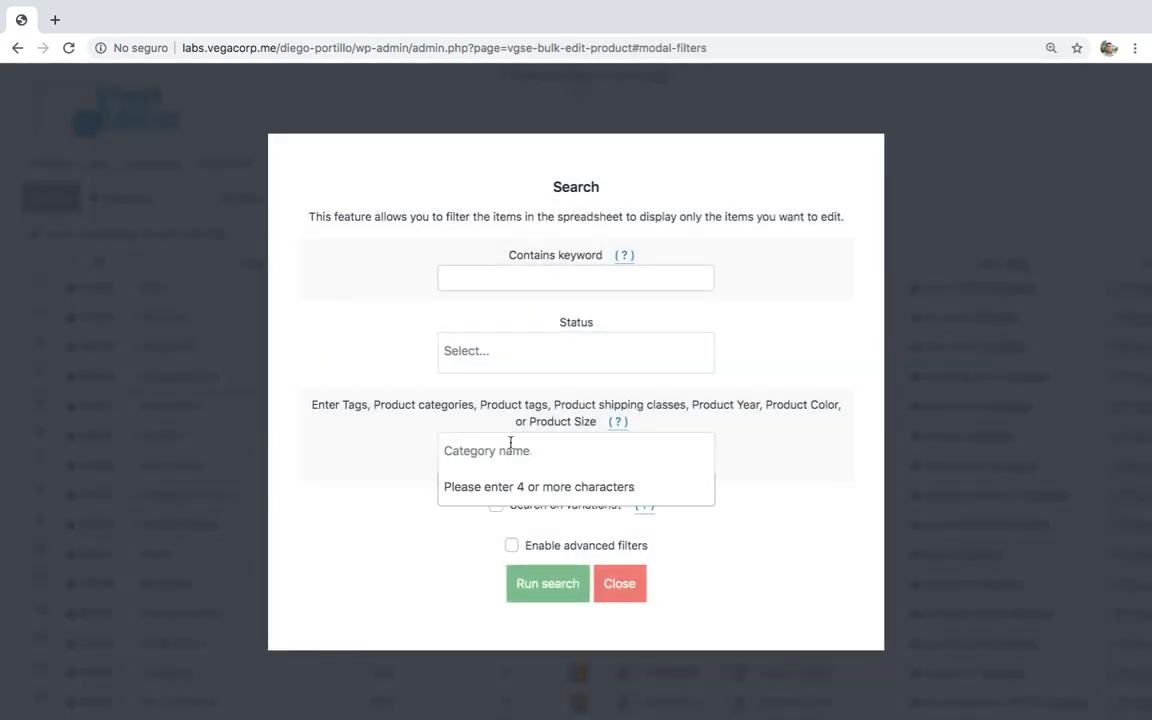
pyautogui.write('tech')
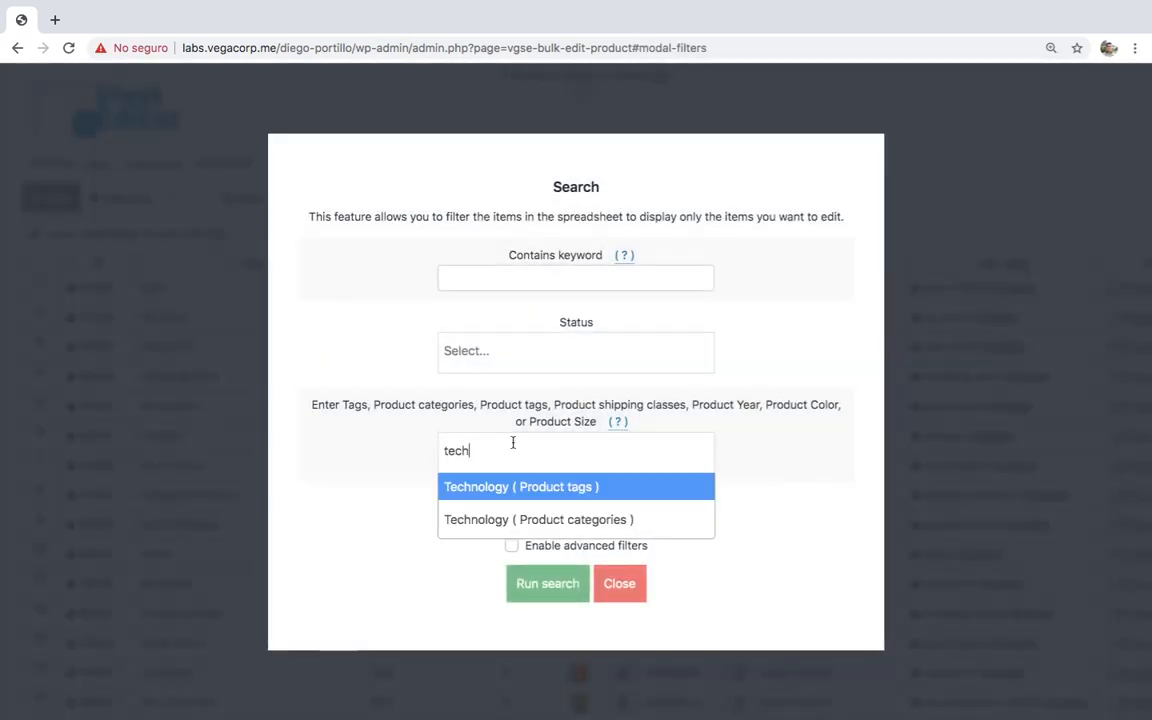
pyautogui.click(520, 503)
pyautogui.click(496, 506)
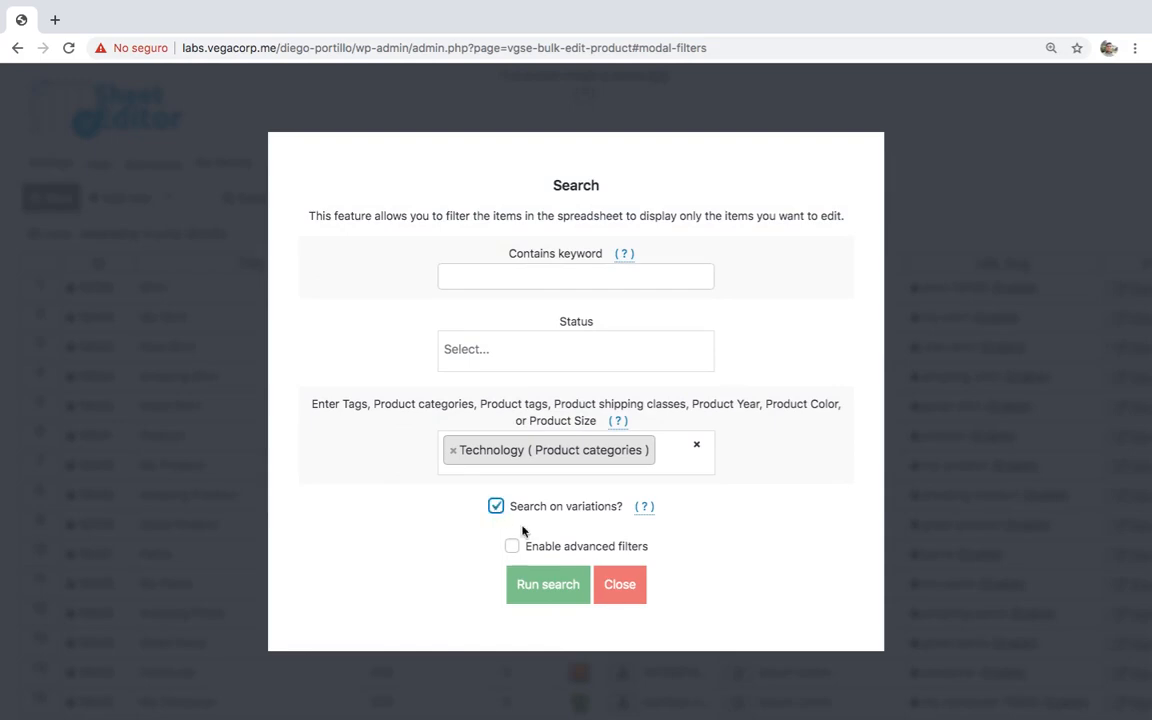
pyautogui.click(547, 590)
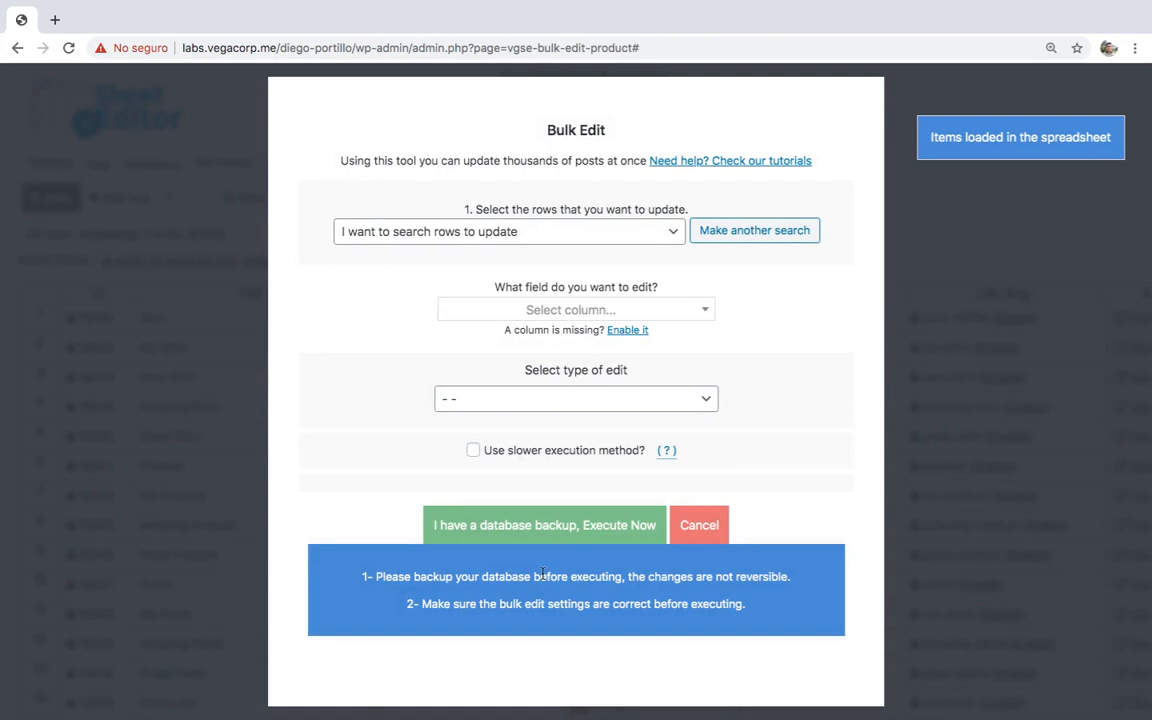
# Set Weight to the fixed value 1 and execute on the products and variations
pyautogui.click(652, 315)
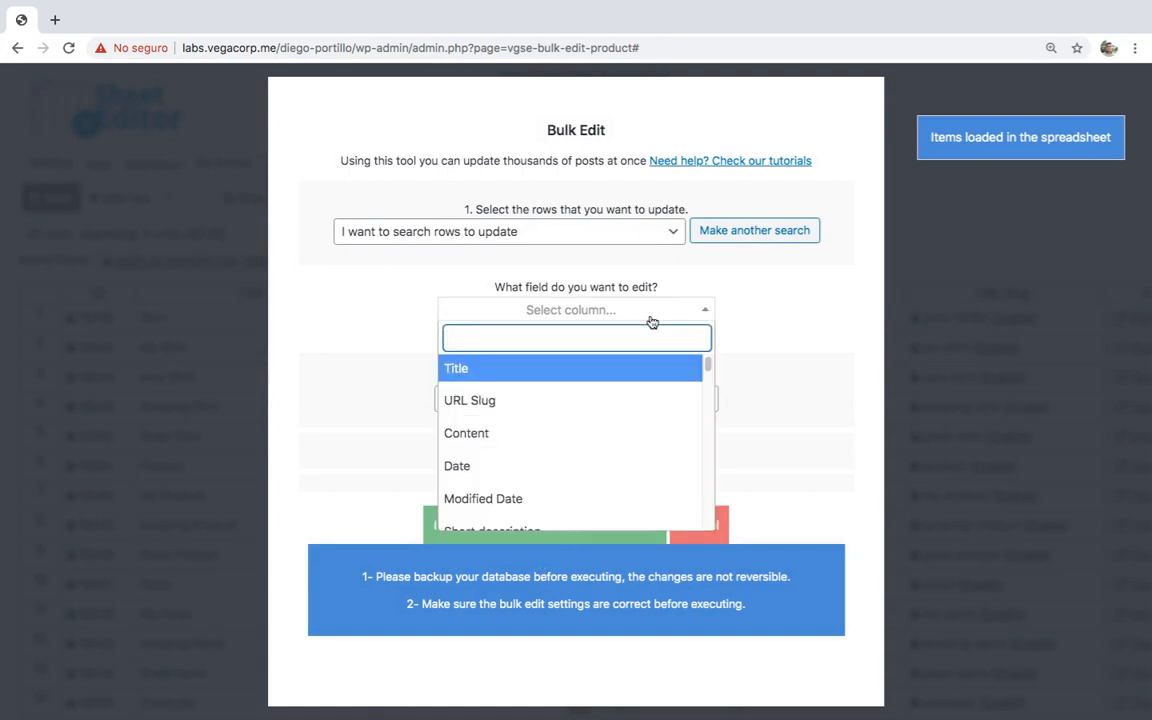
pyautogui.write('wei')
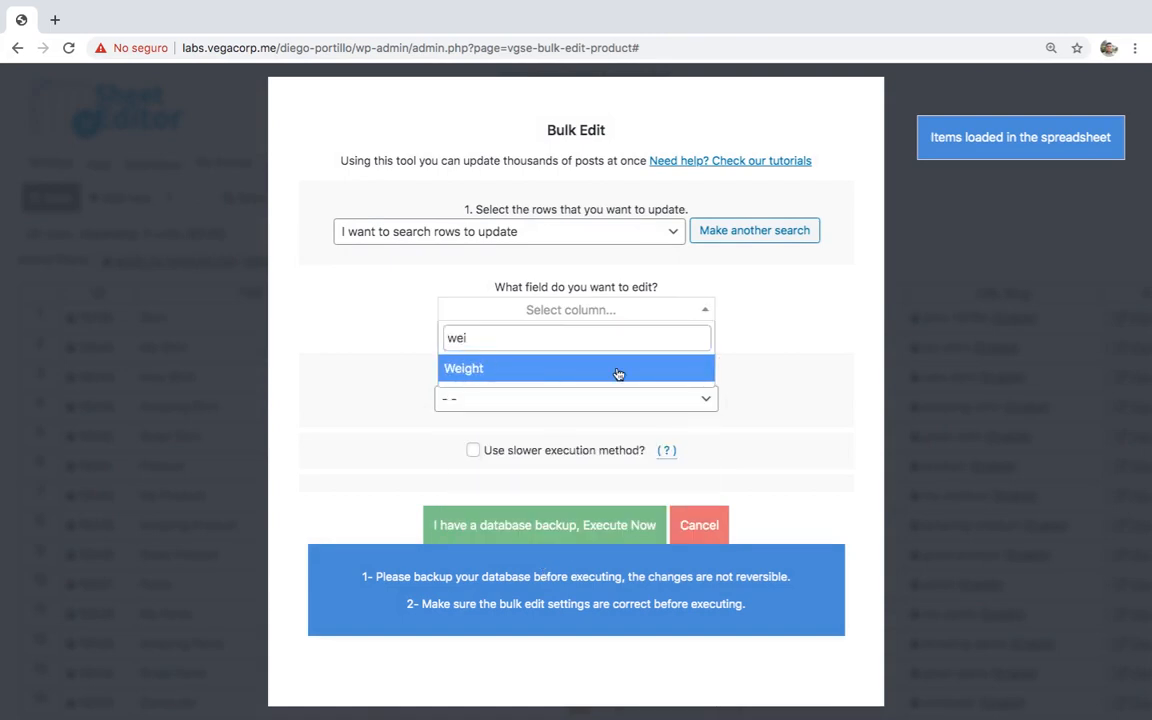
pyautogui.click(618, 373)
pyautogui.click(576, 399)
pyautogui.click(560, 412)
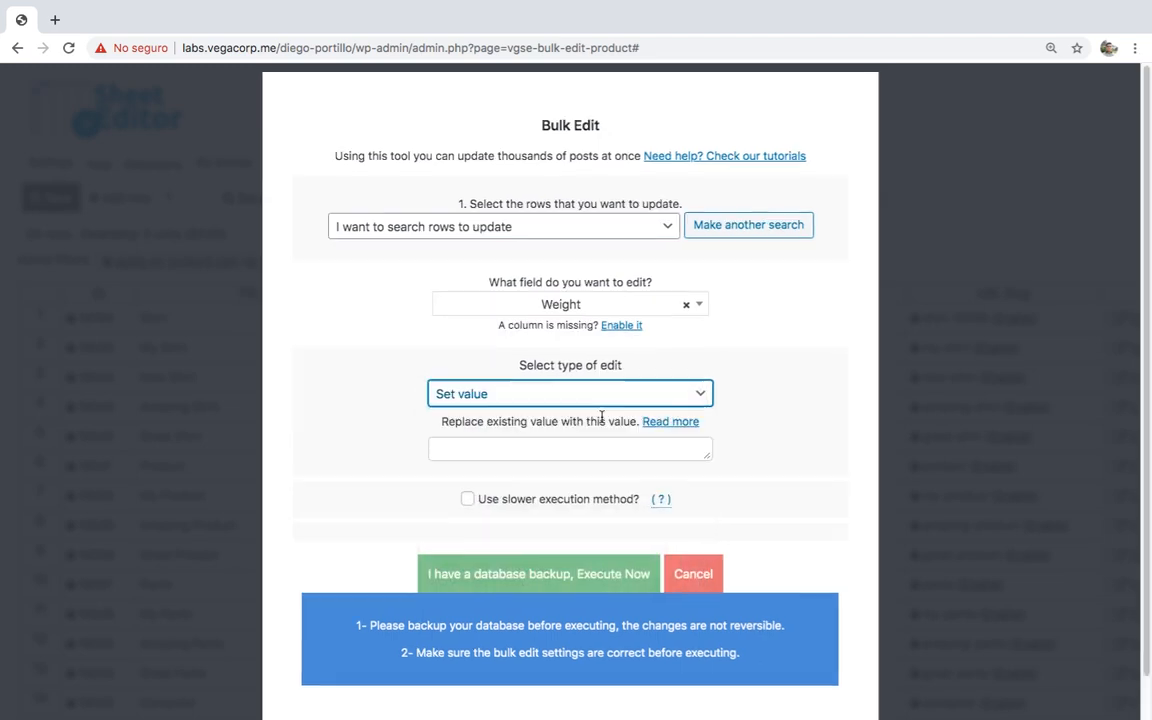
pyautogui.click(593, 449)
pyautogui.write('1')
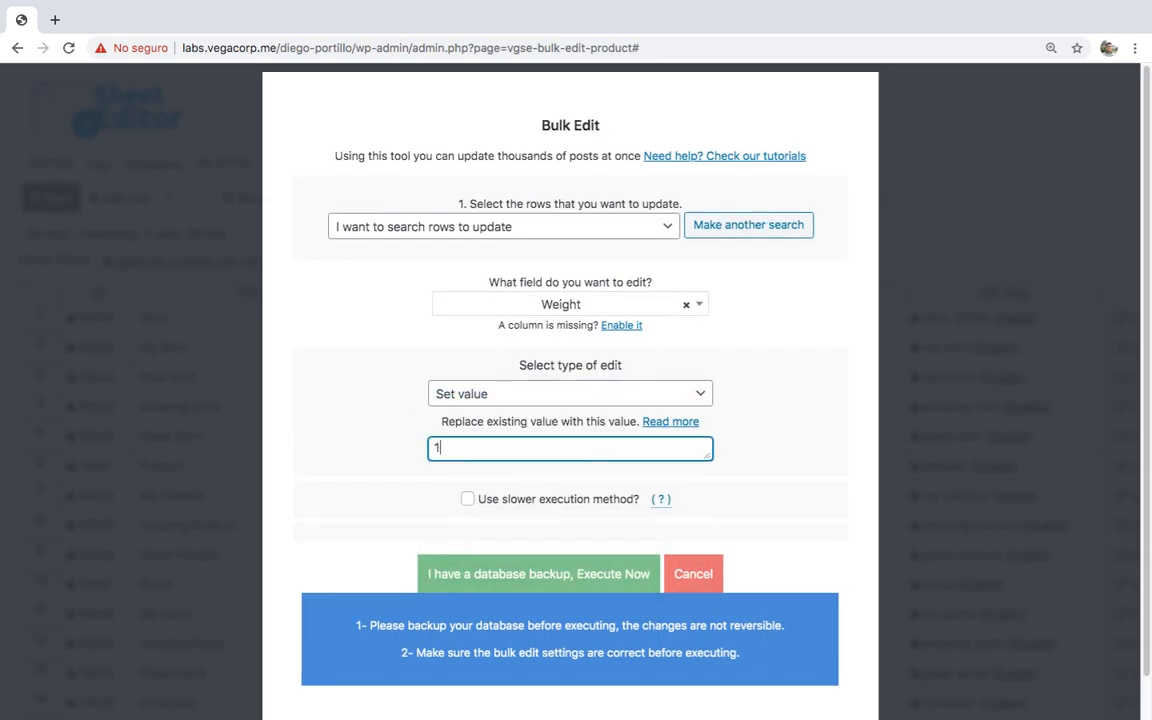
pyautogui.click(578, 573)
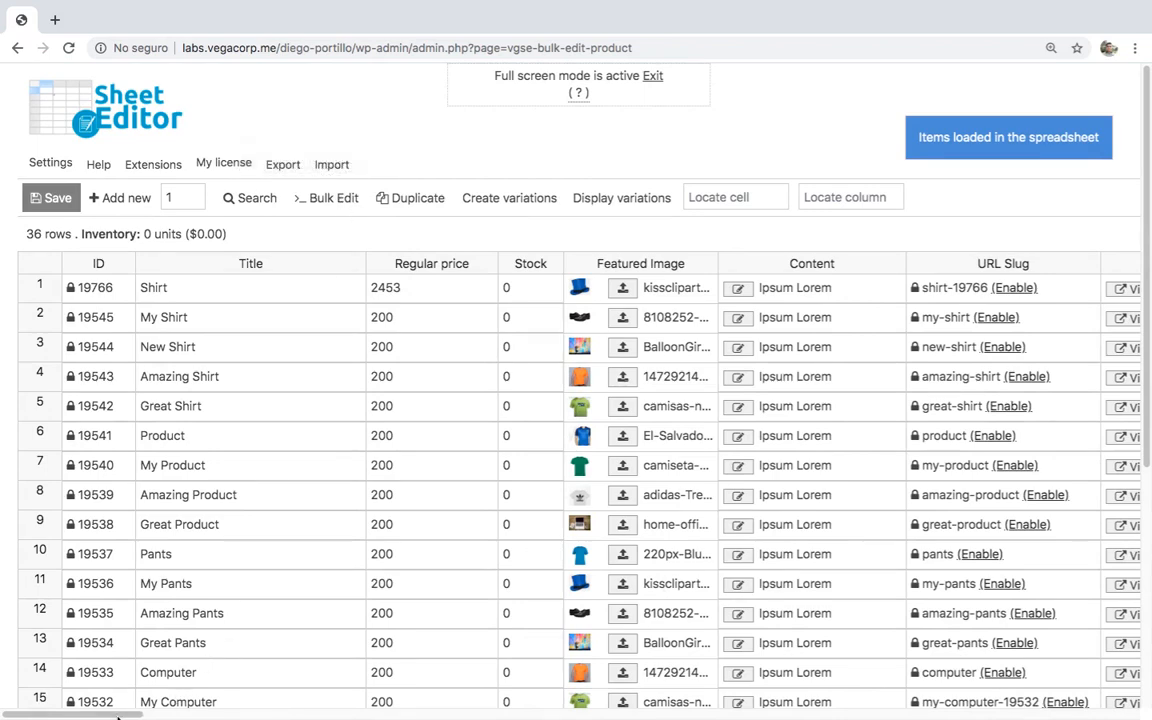
pyautogui.moveTo(90, 713); pyautogui.dragTo(481, 713)
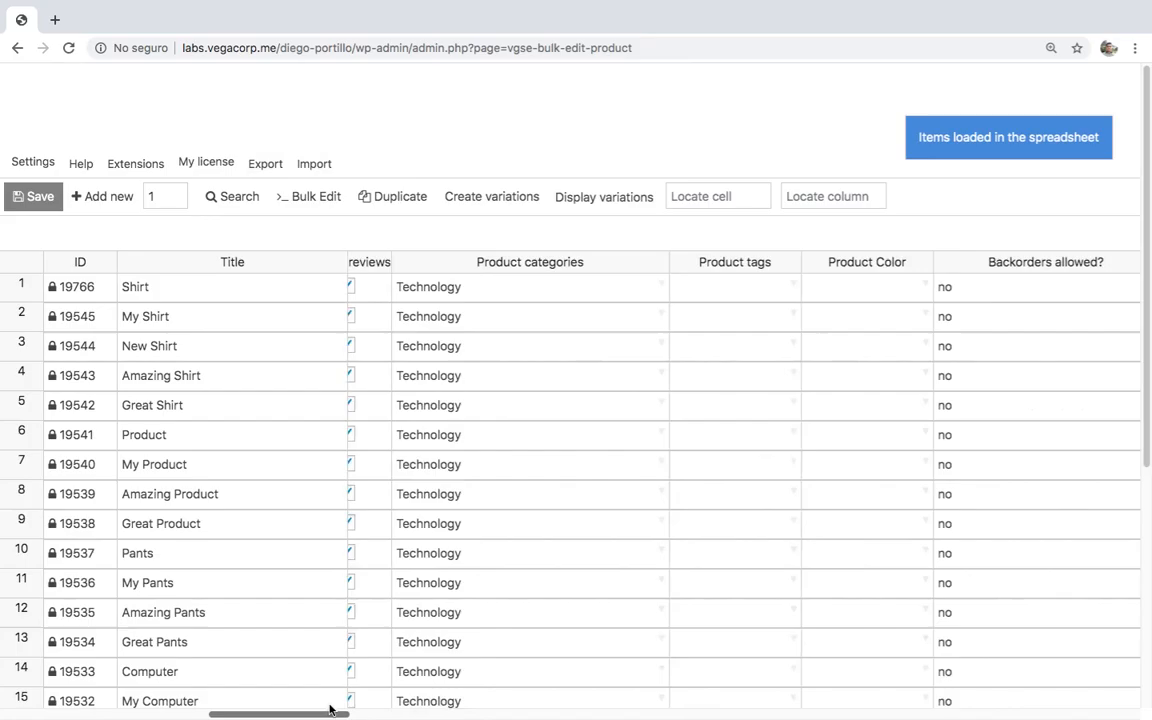